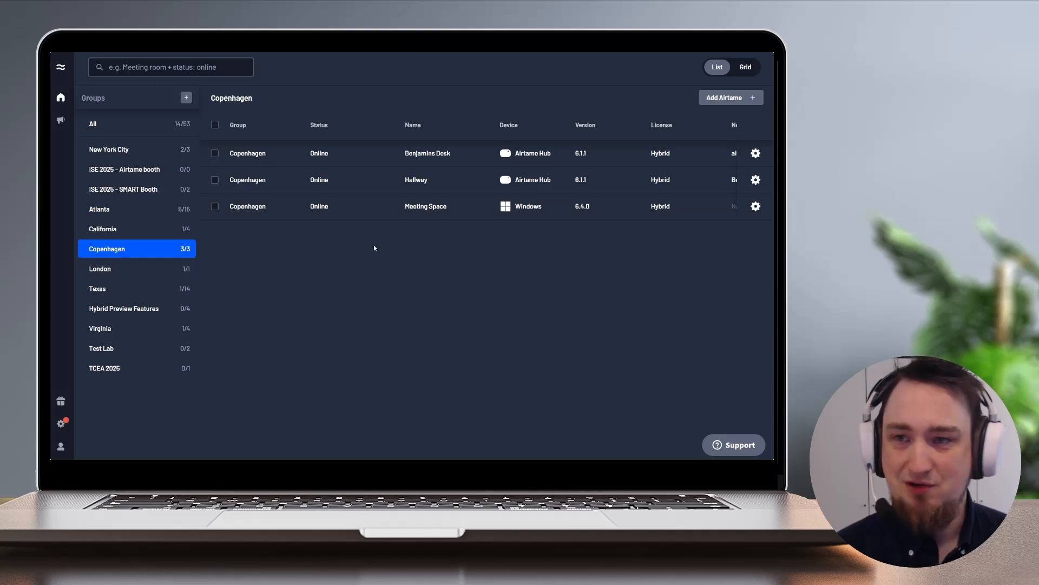
Go to the emergency alerts page and begin creating a new emergency alert.
left_click(63, 124)
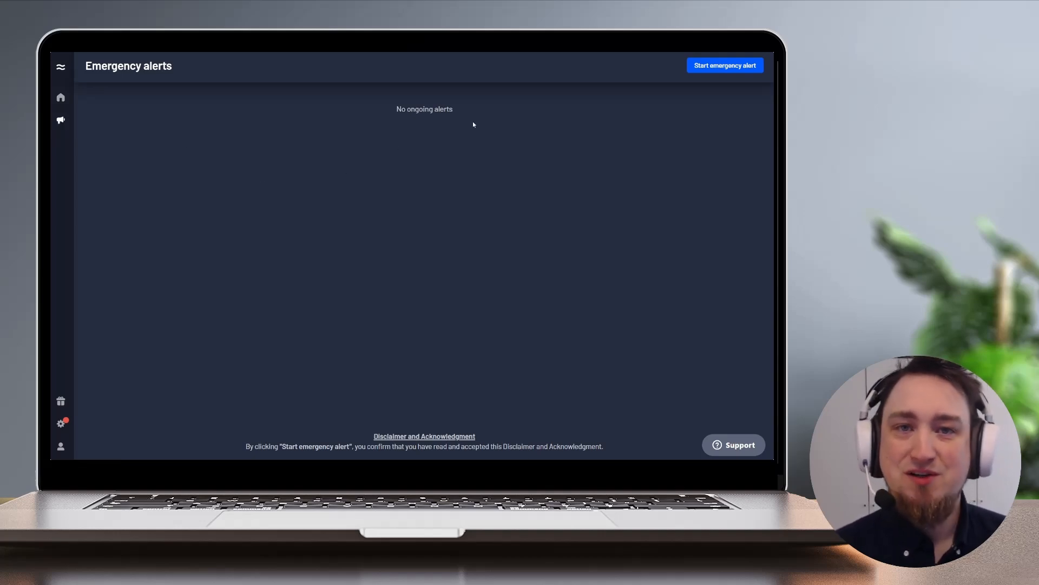
left_click(713, 71)
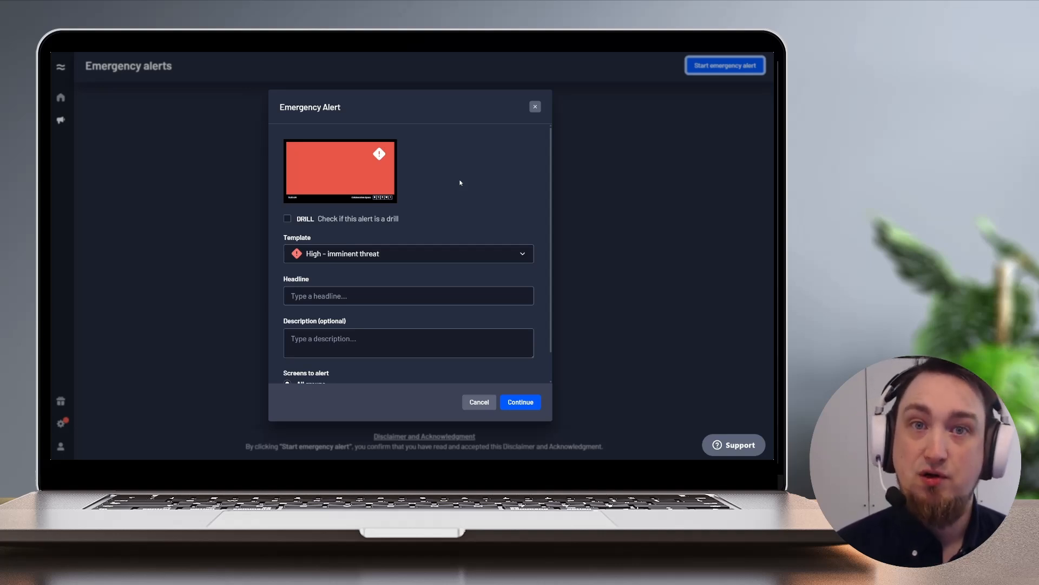
Mark the alert as a drill to inspect its drill label and headline, and turn the drill option off again.
left_click(290, 220)
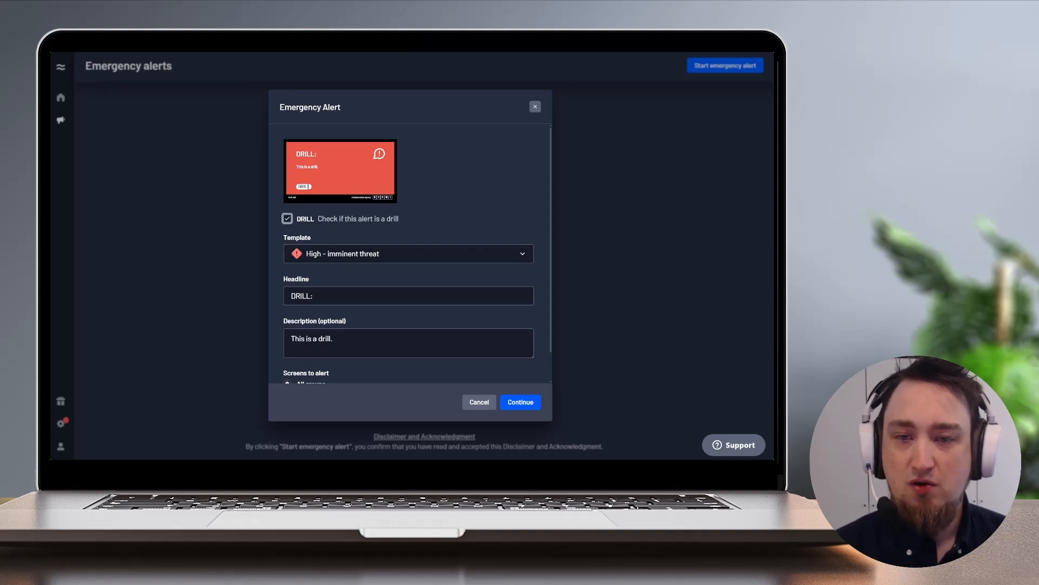
left_click_drag(299, 188, 312, 187)
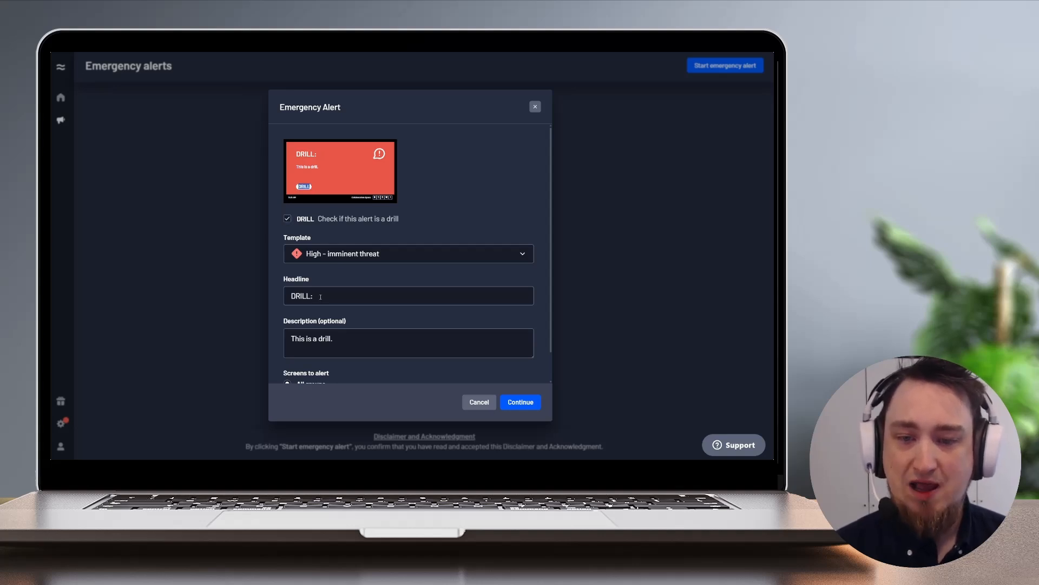
left_click_drag(320, 297, 291, 295)
left_click(300, 279)
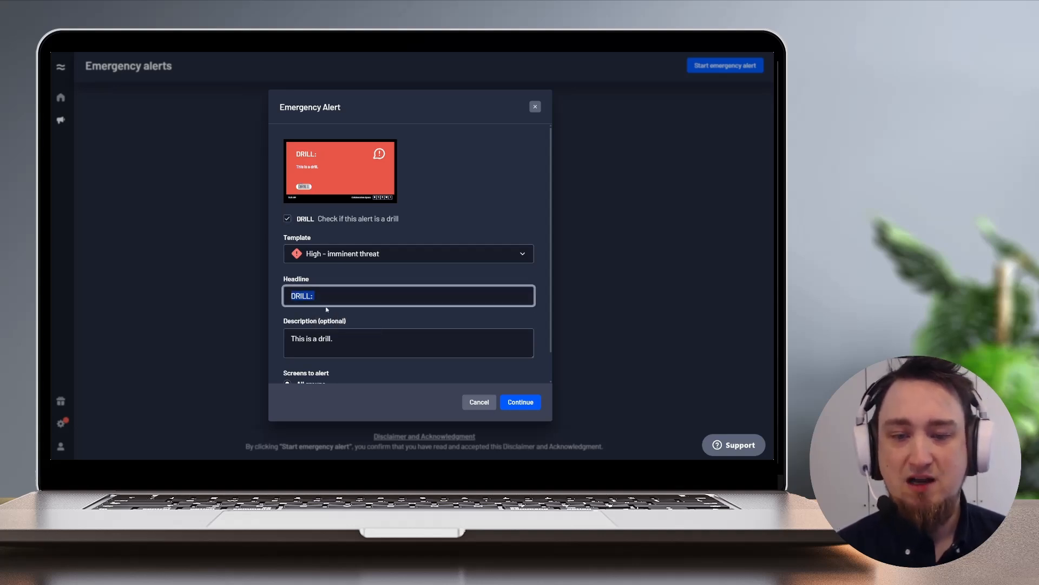
left_click(290, 220)
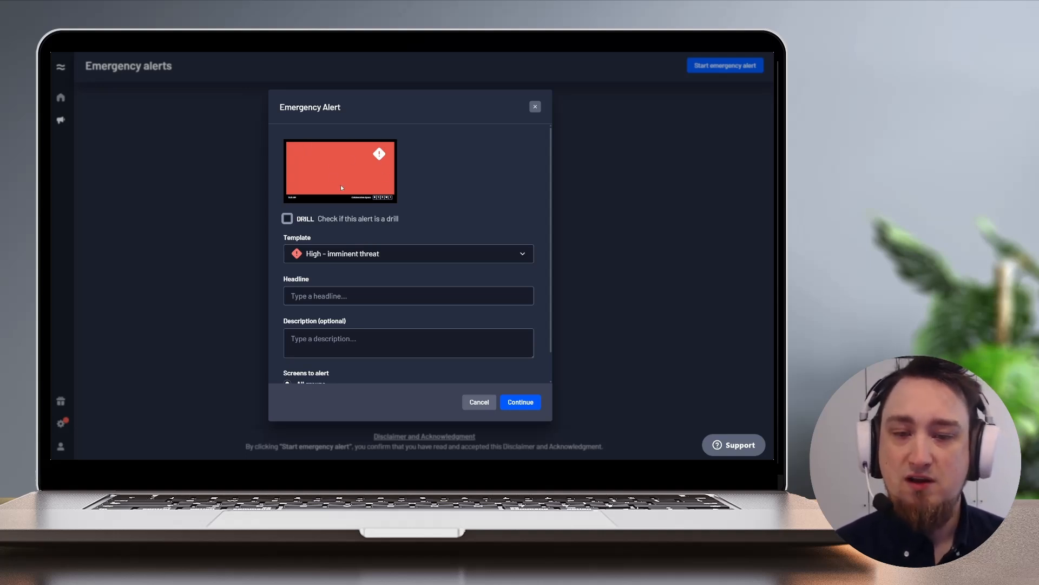
Review the available alert templates and choose "Medium - upcoming/possible threat".
left_click(331, 258)
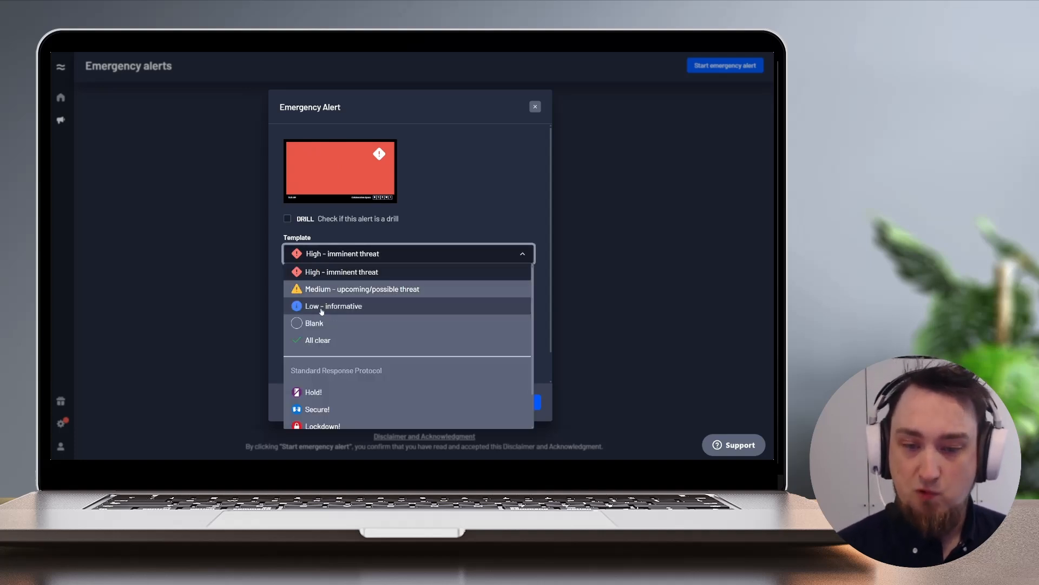
scroll(353, 299, "down", 2)
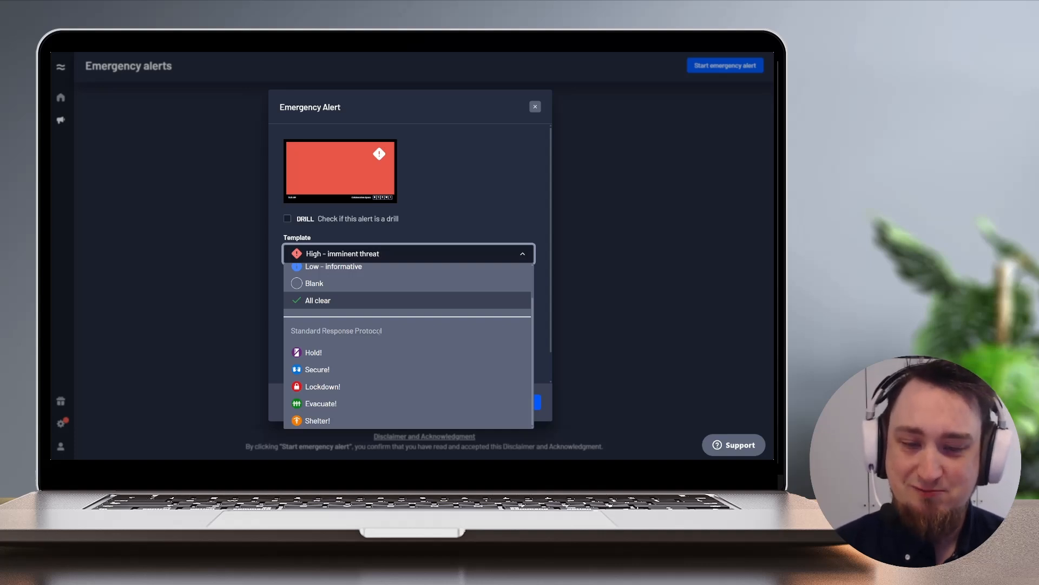
scroll(344, 296, "up", 3)
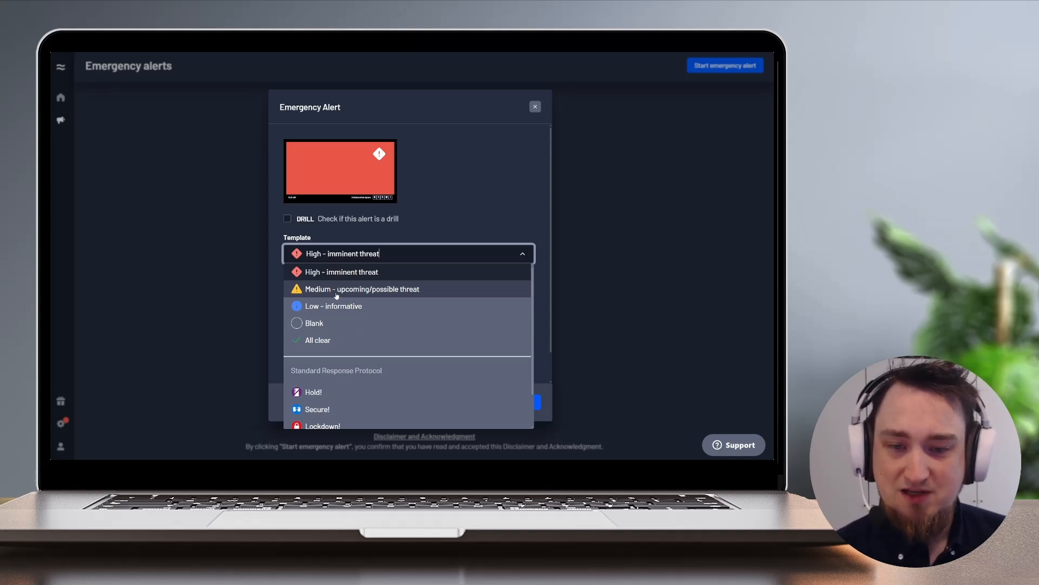
left_click(337, 291)
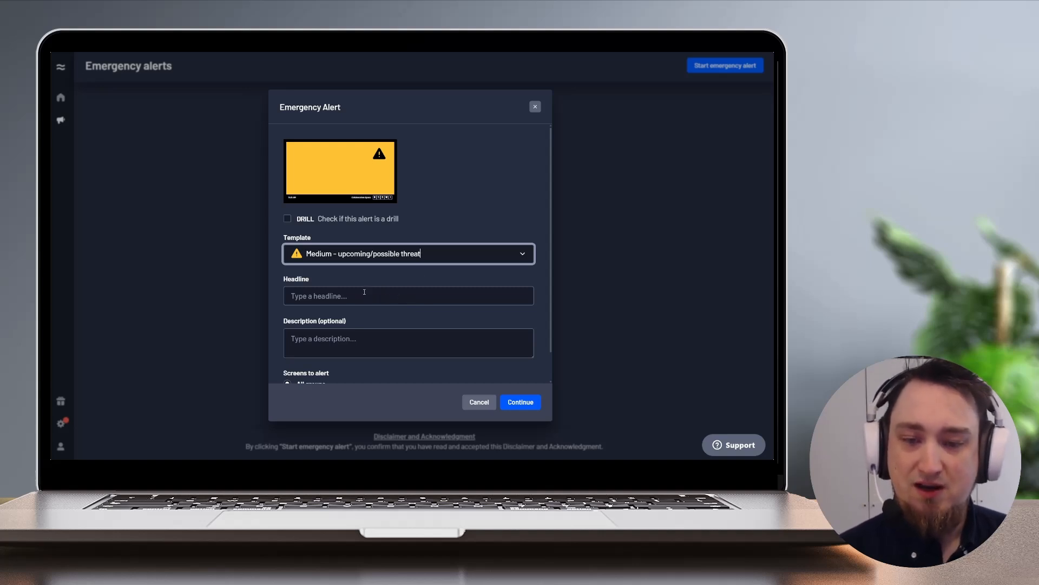
Enter the headline "Severe Blizzard Warning" and the description "Stay indoors until further notice.".
left_click(403, 295)
type("Severe Blizzard Warning")
left_click(317, 383)
left_click(465, 349)
key("super+v")
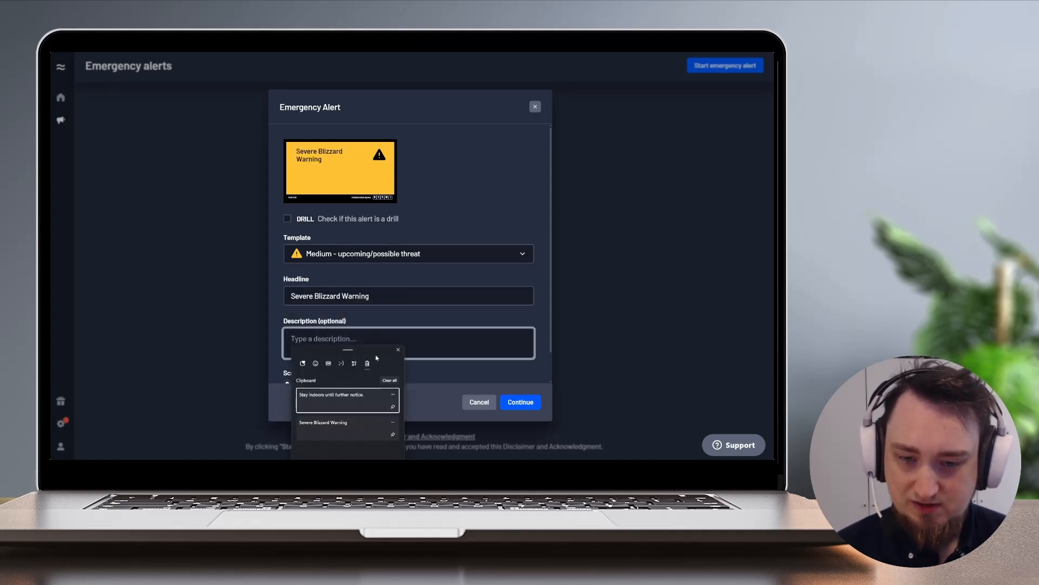
left_click(336, 403)
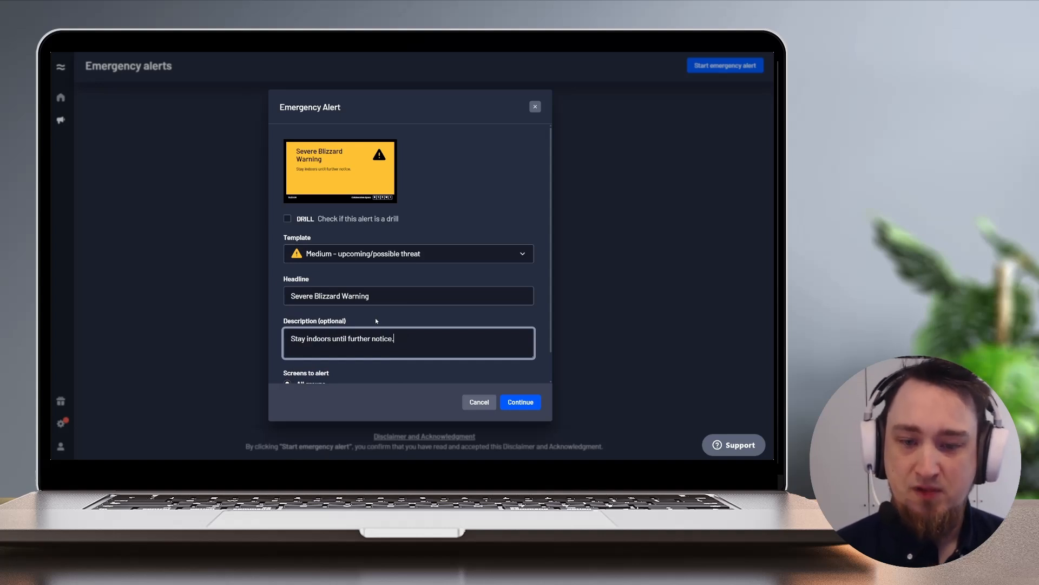
Limit the screens to alert to selected groups and choose the Copenhagen group.
scroll(374, 295, "down", 1)
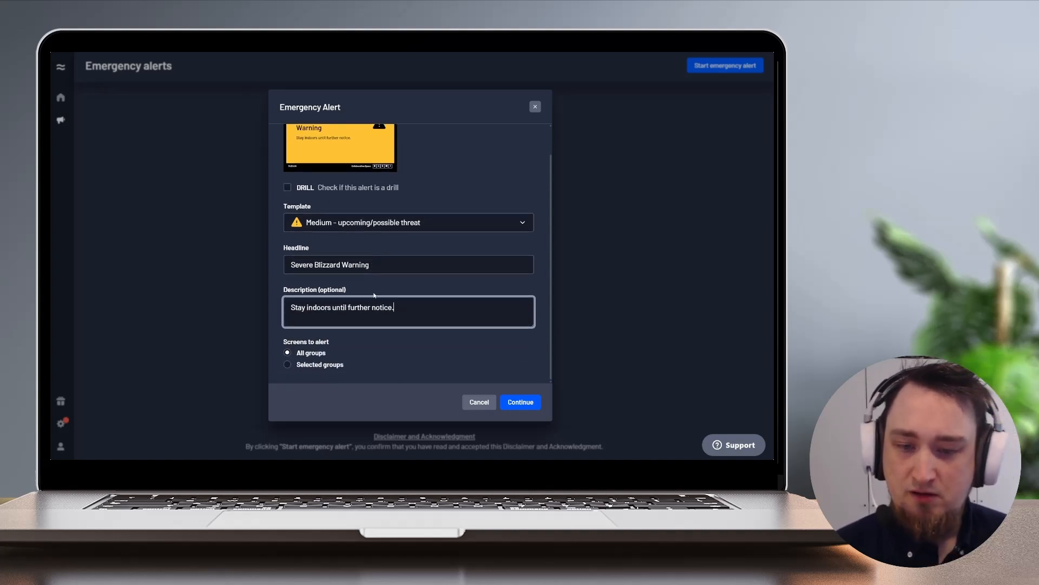
left_click(288, 365)
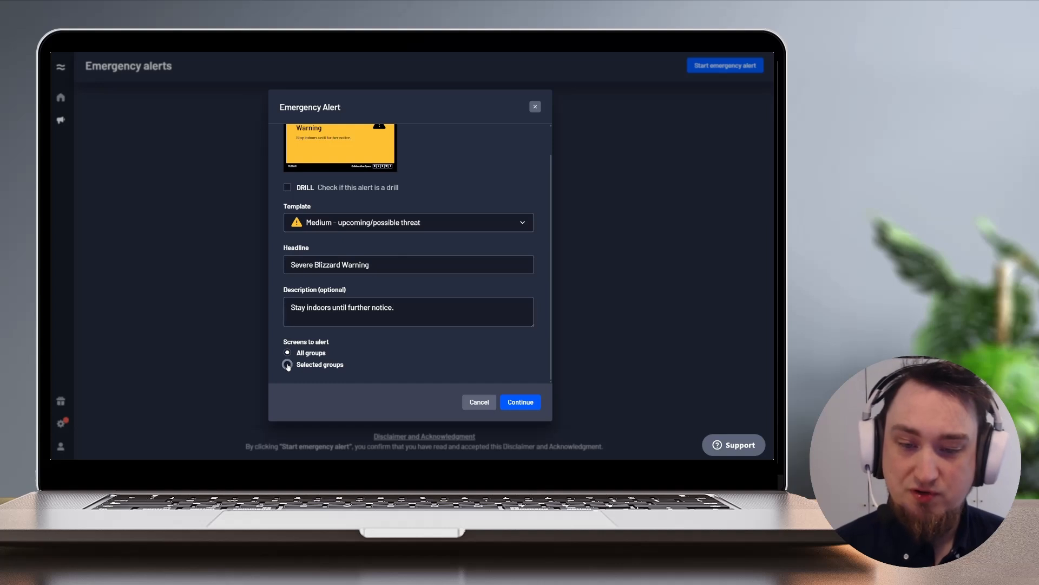
scroll(352, 338, "down", 1)
left_click(367, 349)
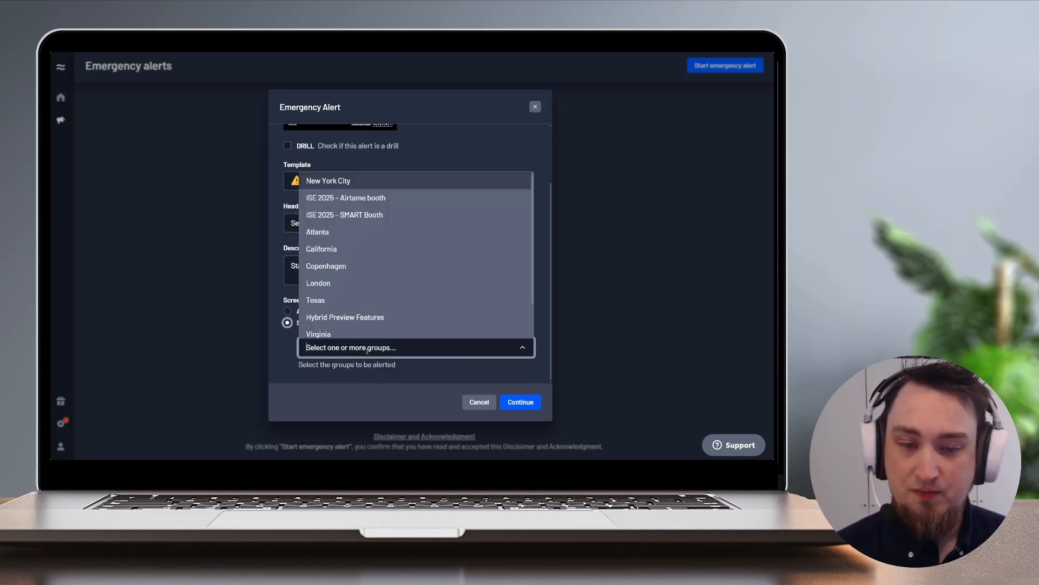
left_click(336, 268)
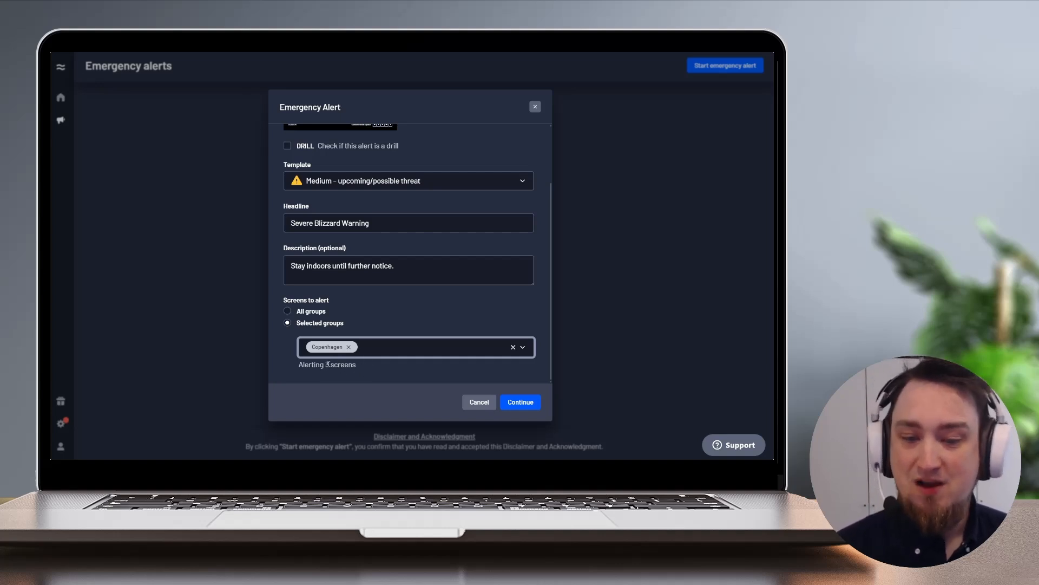
Add the New York City group to the alerted screens and remove it again.
left_click(380, 347)
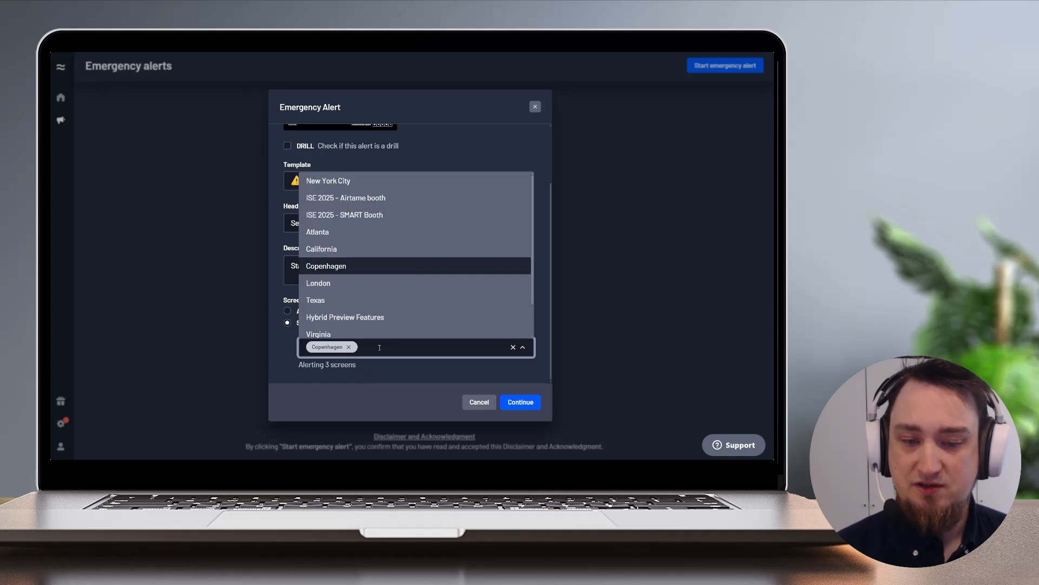
left_click(355, 184)
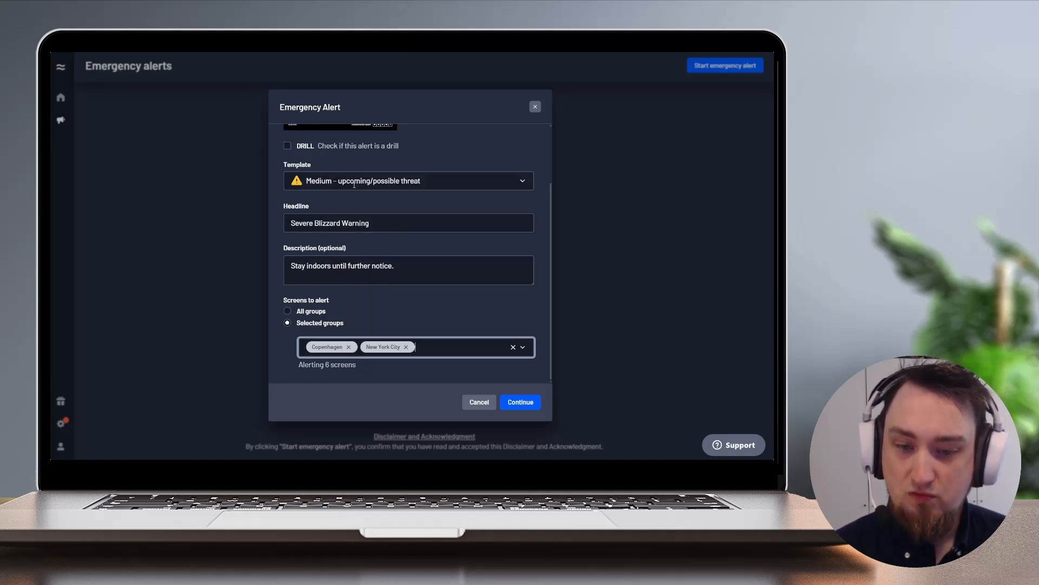
left_click(333, 364)
left_click(369, 372)
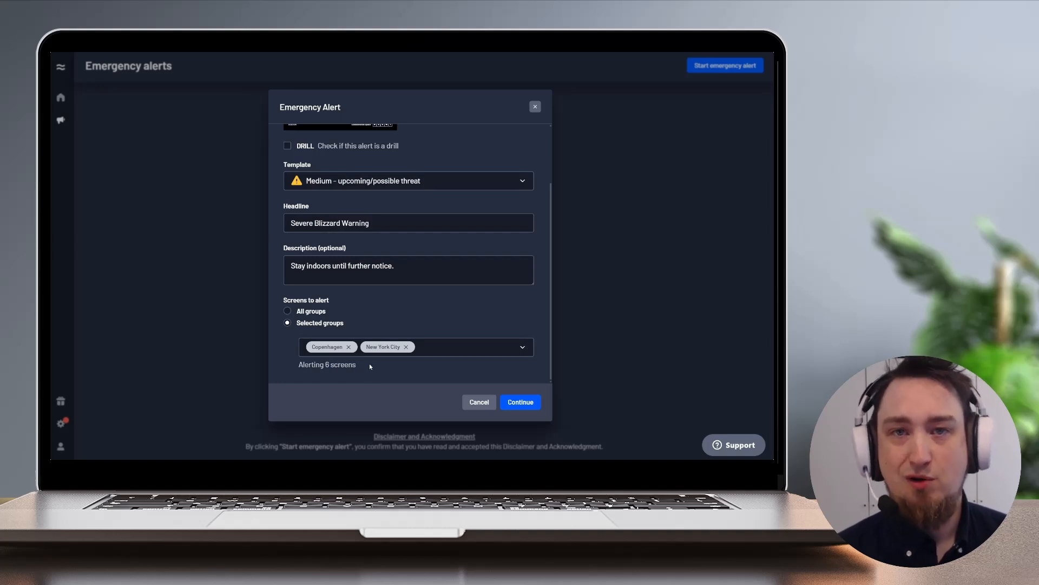
left_click(406, 346)
left_click(400, 364)
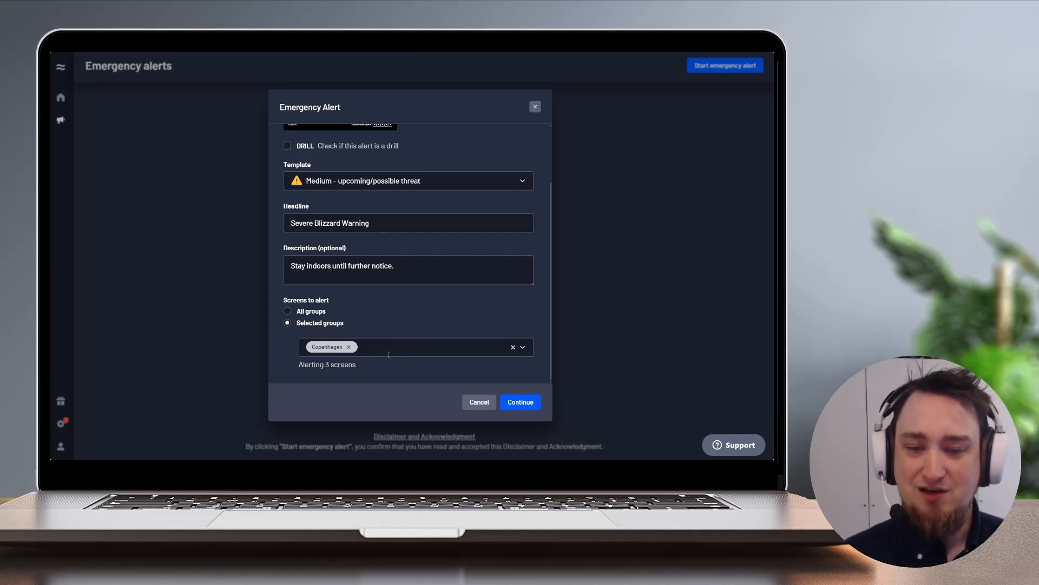
Continue with the completed alert and confirm sending it to the Copenhagen screens.
left_click(533, 403)
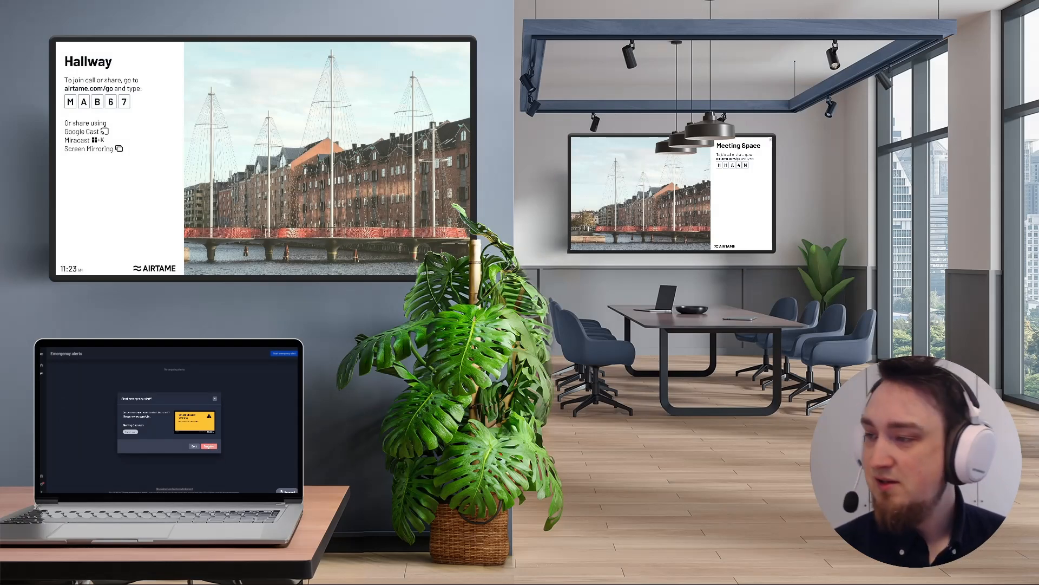
left_click(209, 446)
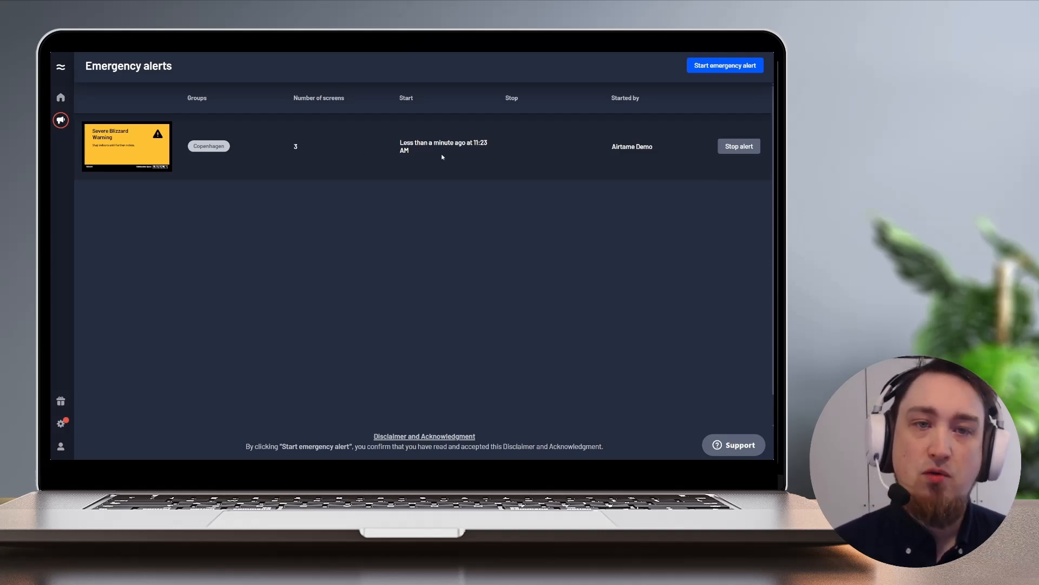
Stop the Severe Blizzard Warning alert with the "all clear" message enabled for 5 minutes.
left_click(738, 148)
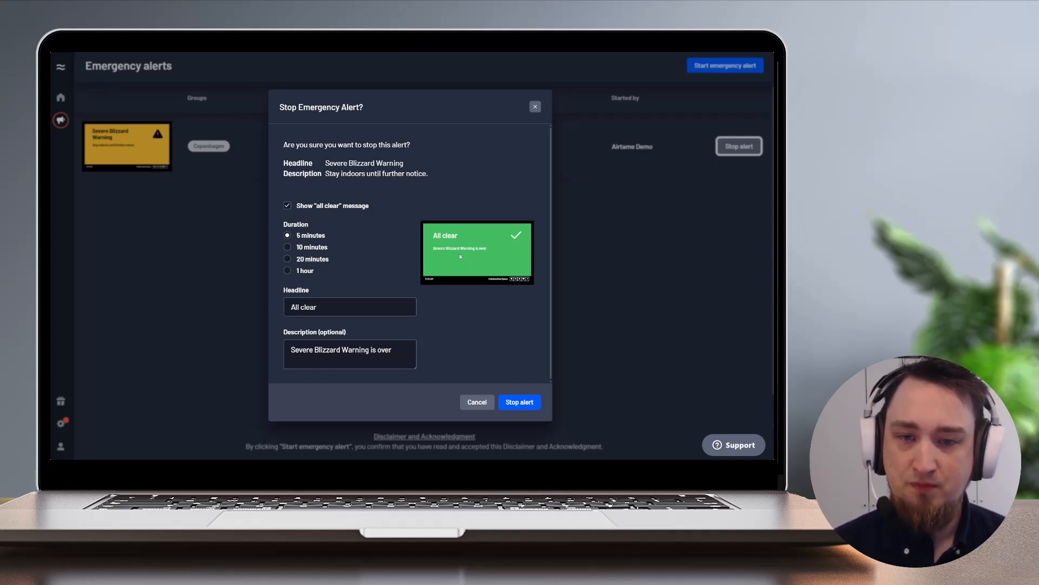
left_click(321, 207)
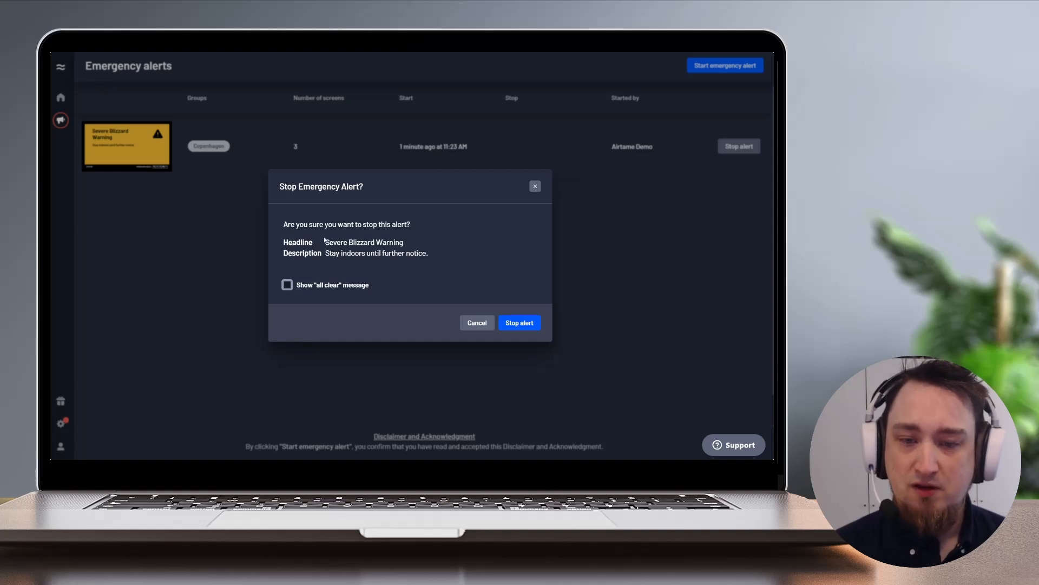
left_click(318, 285)
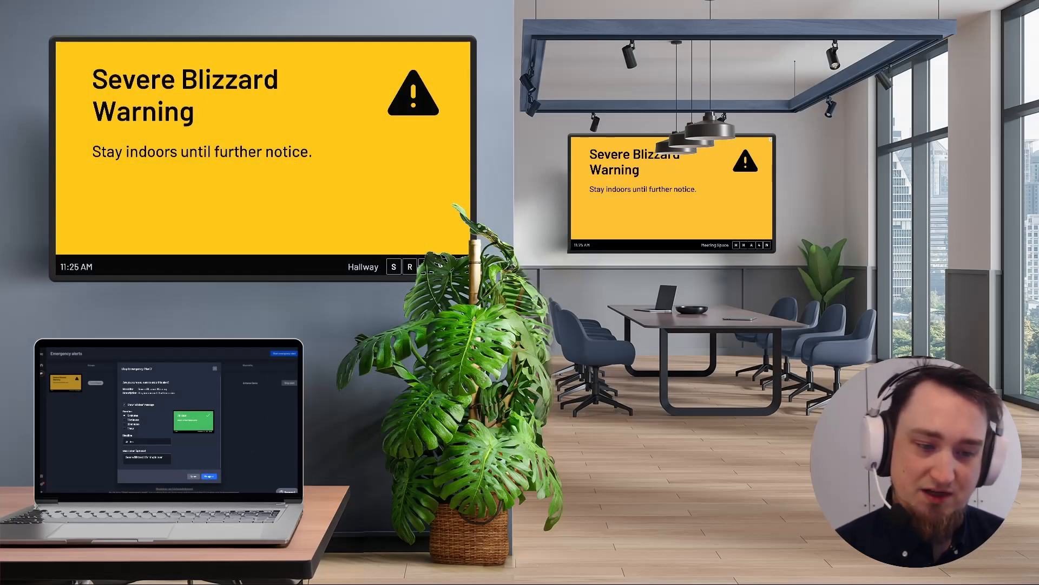
left_click(209, 476)
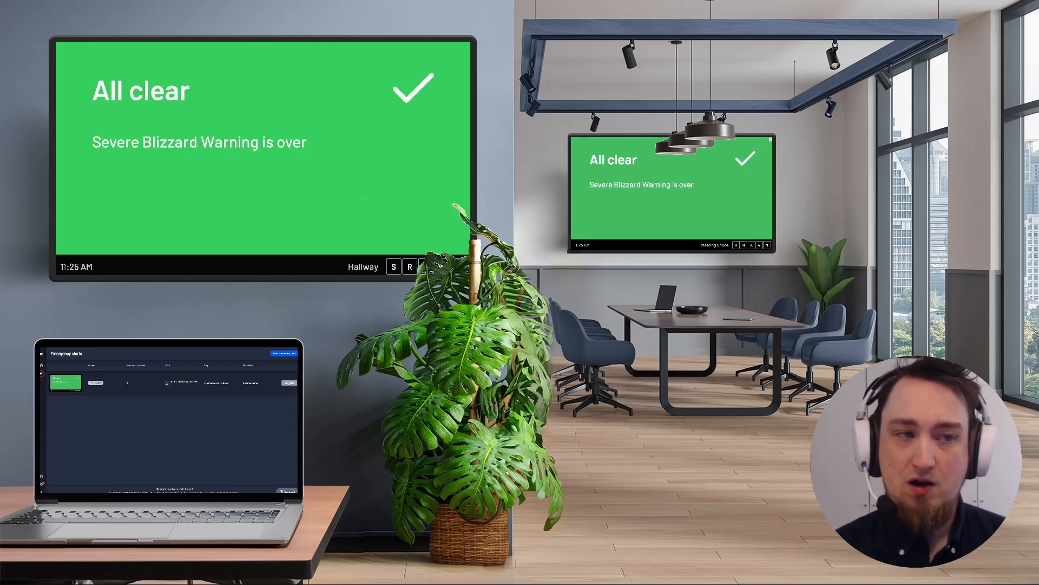
Stop the "all clear" message on the Copenhagen screens and confirm.
left_click(289, 383)
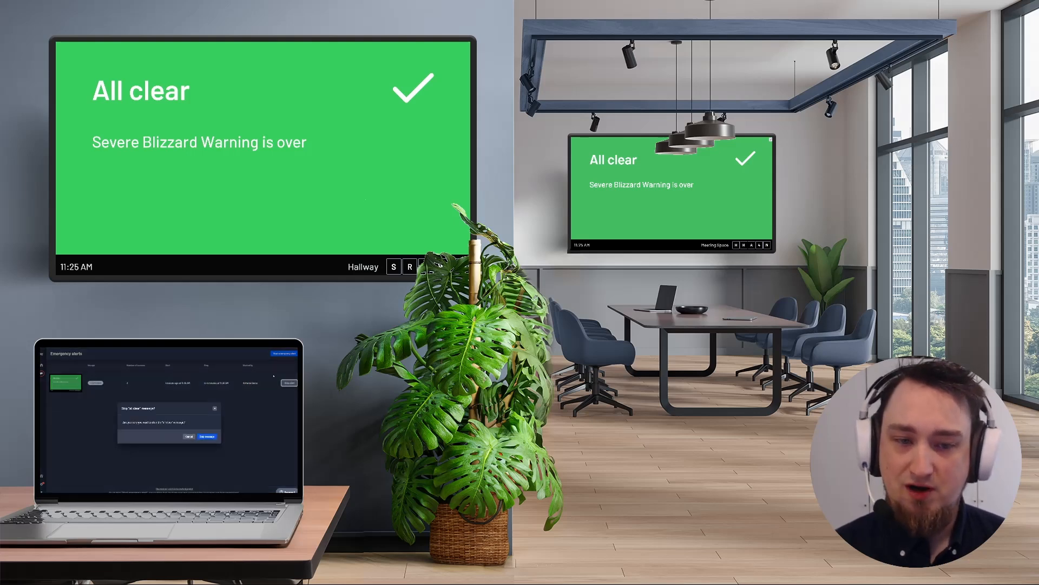
left_click(208, 437)
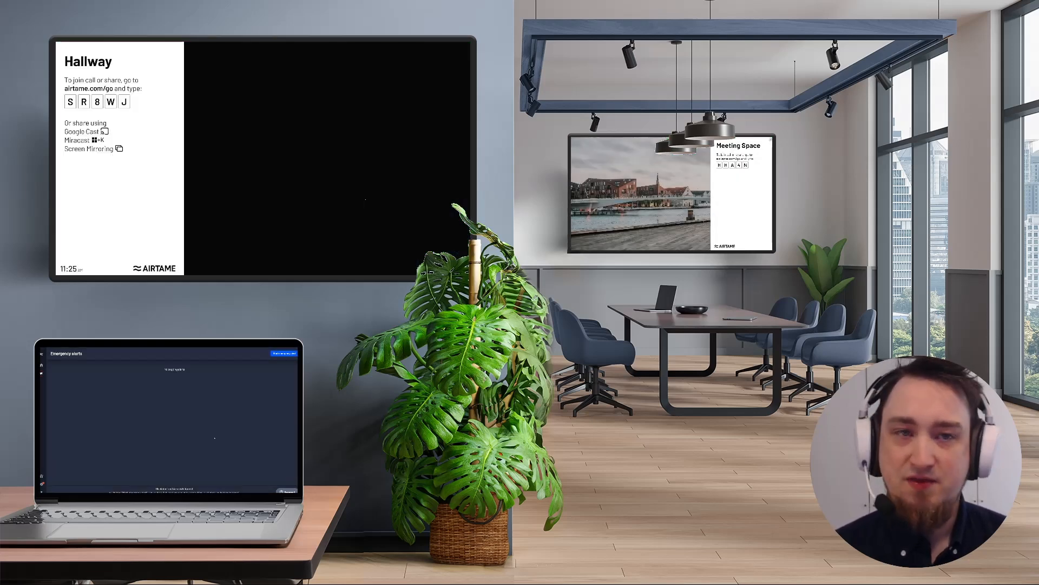